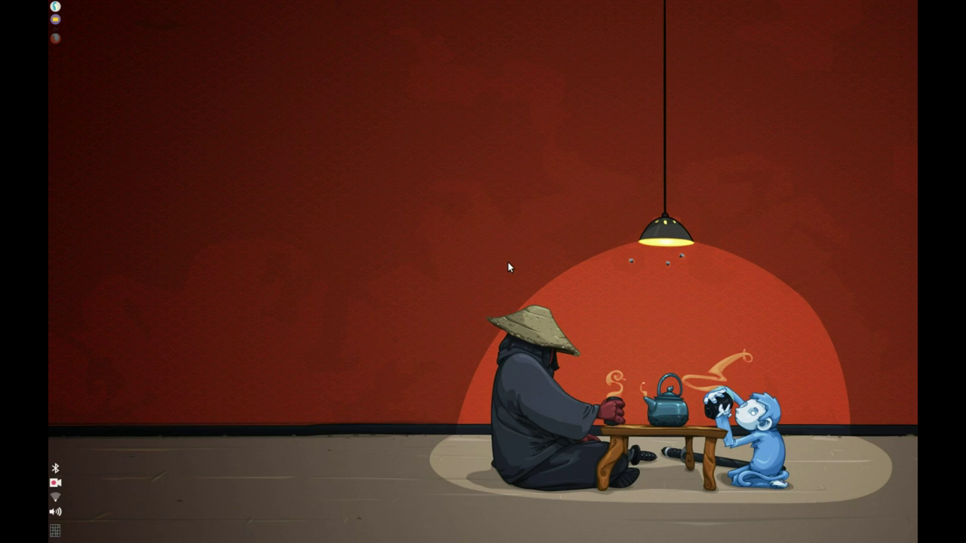
Launch Firefox from the left-side panel
click(56, 39)
Go to the 3ds.com website and dismiss its cookie notice
click(162, 47)
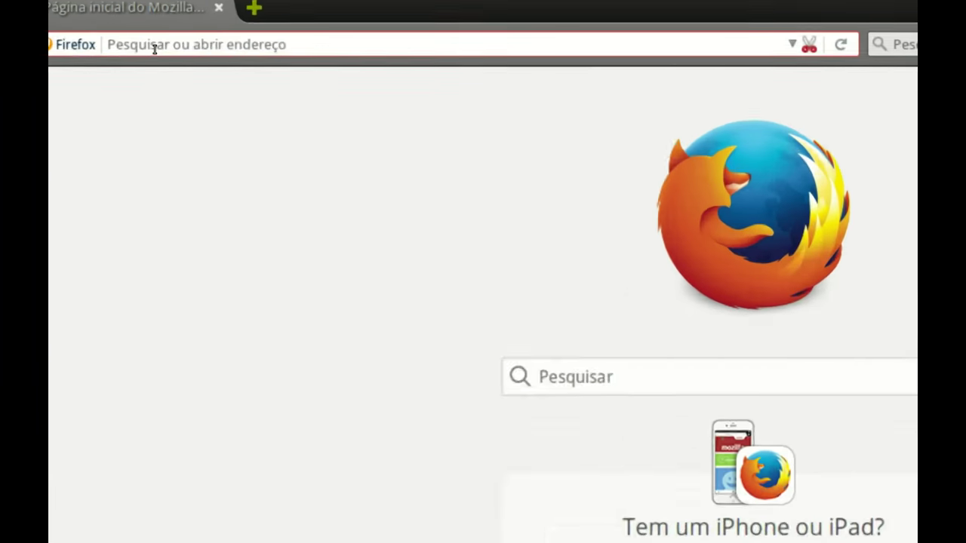
key(alt)
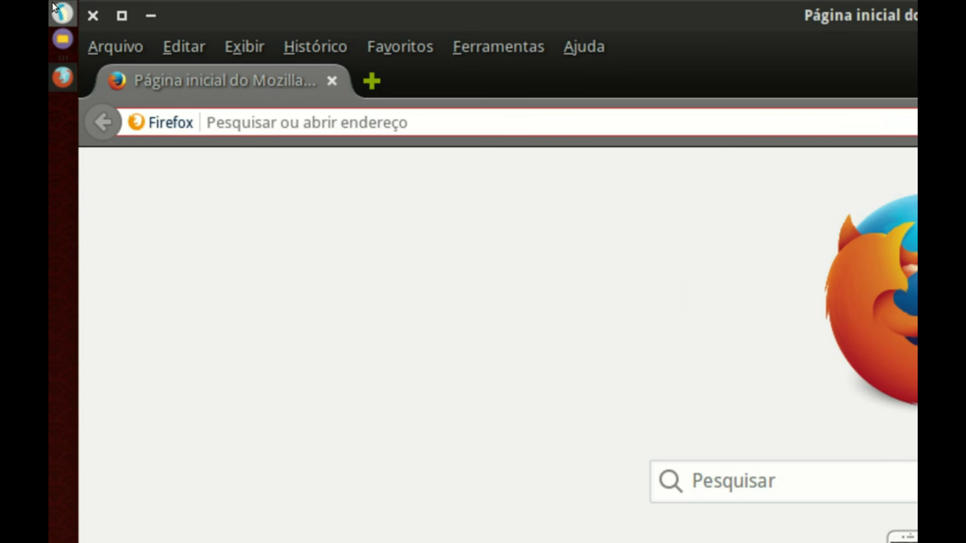
key(alt)
text(3ds.com/)
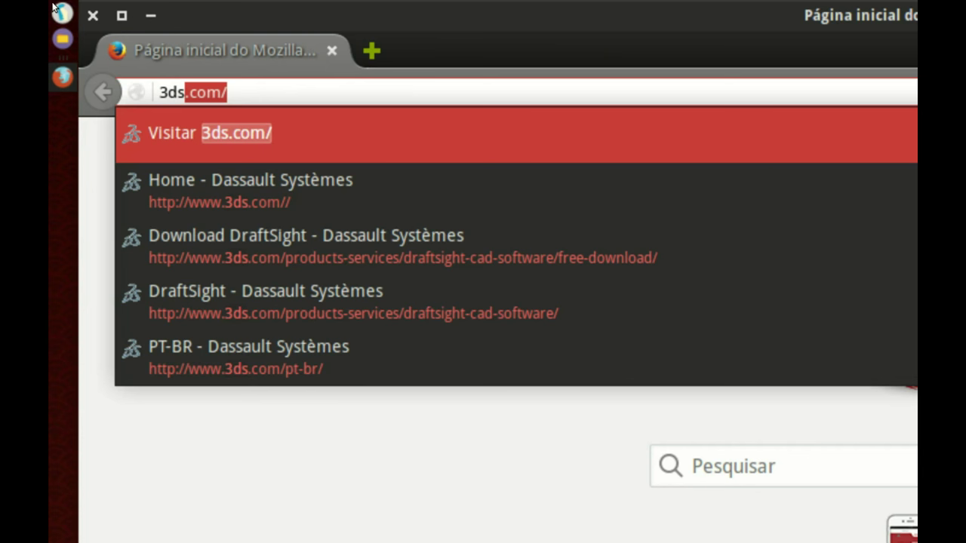
key(Return)
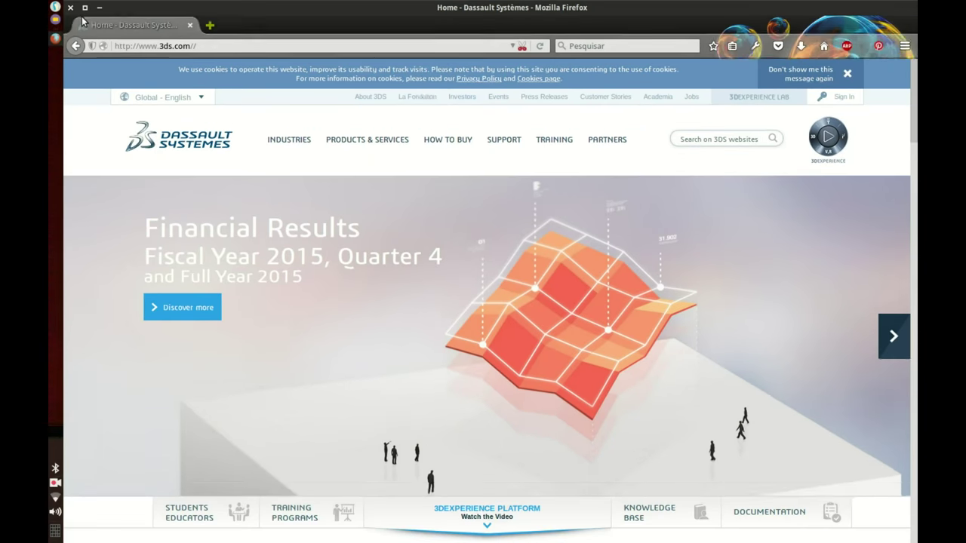
click(846, 74)
mouse_move(367, 139)
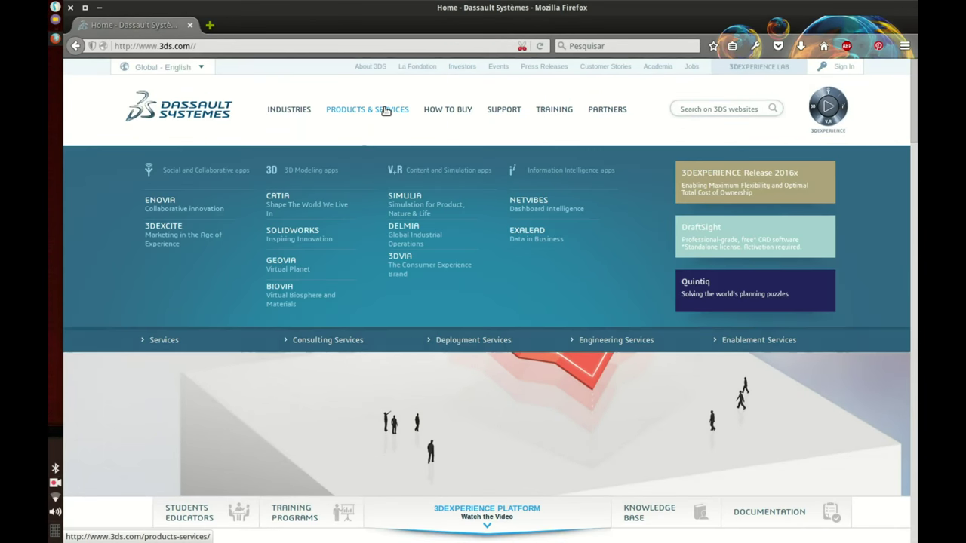
Open the DraftSight page and scroll to its Fedora and Ubuntu download options
click(743, 239)
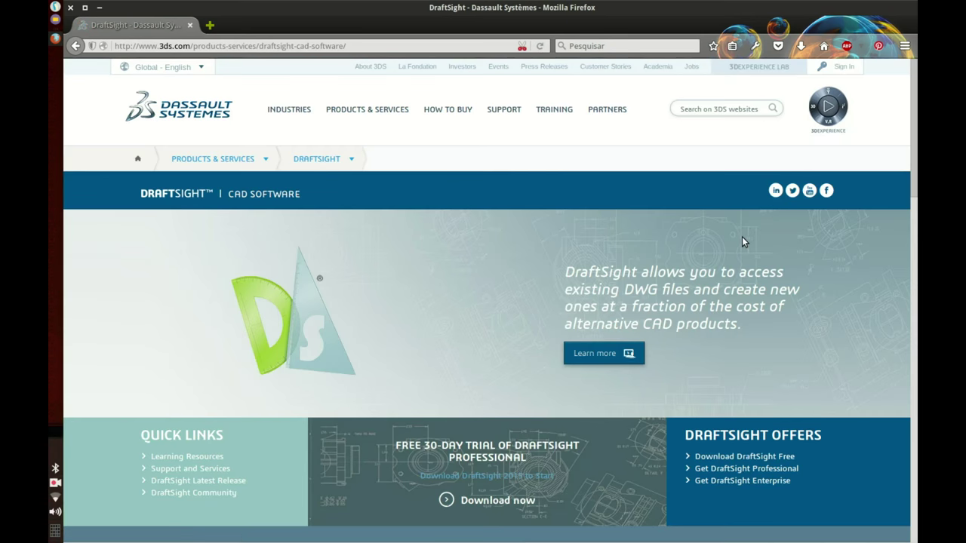
scroll(557, 172, down, 3)
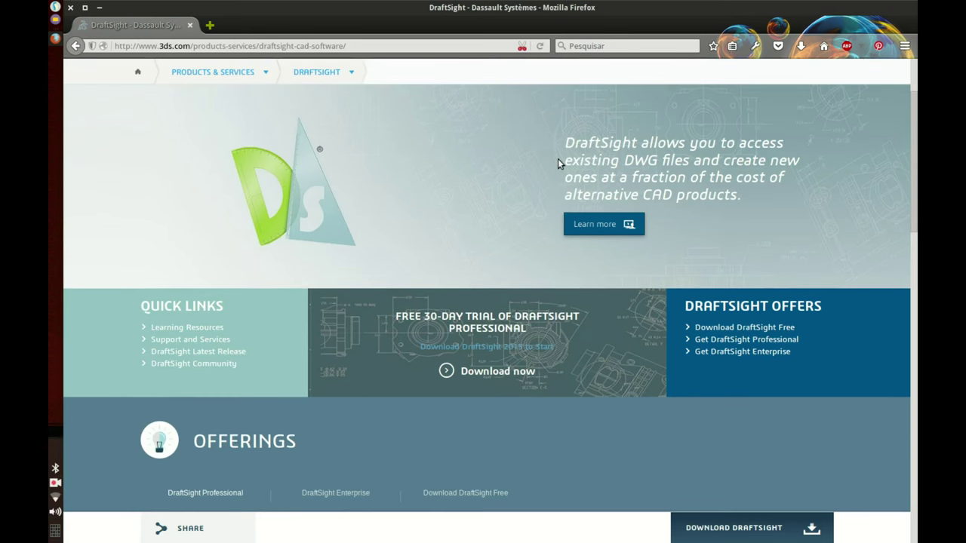
scroll(558, 159, down, 2)
click(486, 301)
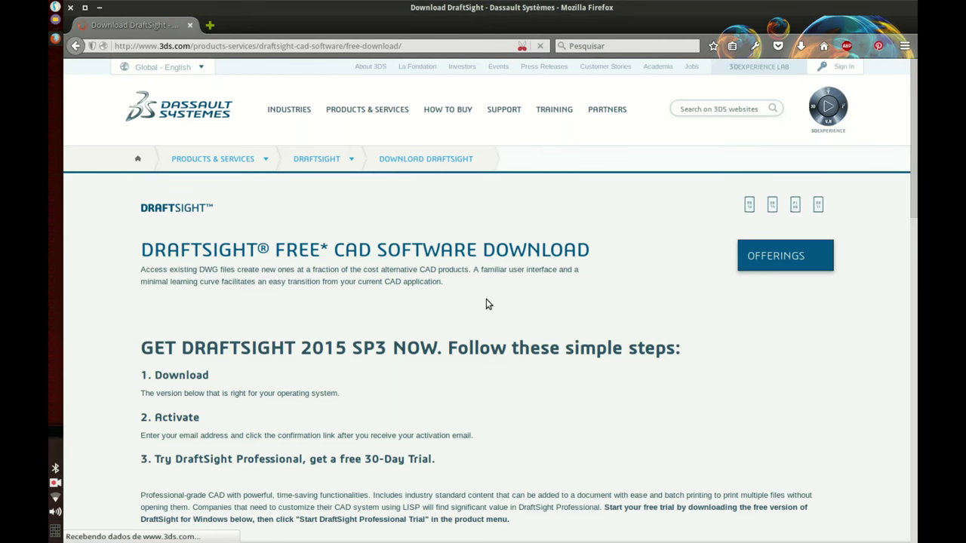
scroll(486, 304, down, 3)
scroll(486, 304, down, 2)
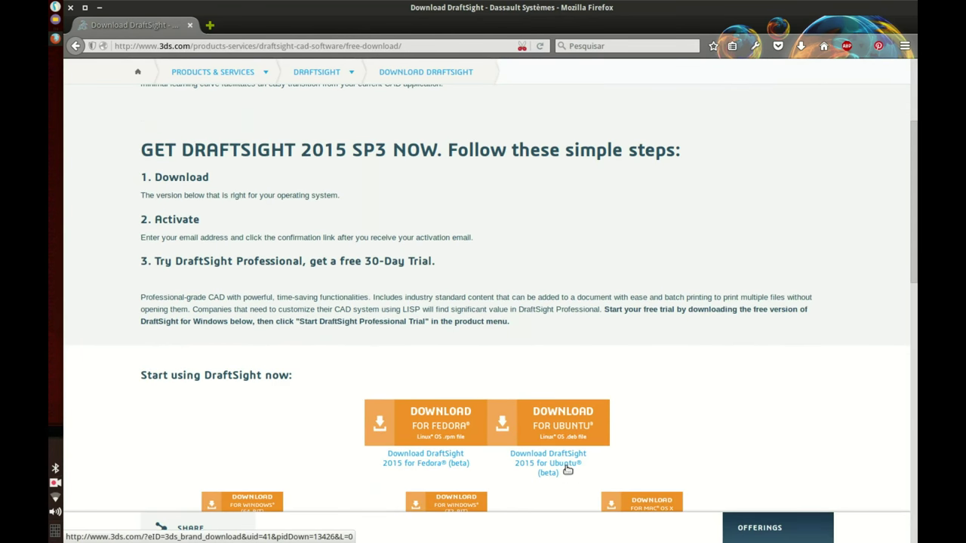
Download DraftSight for Ubuntu, accept the disclaimer and open draftSight.deb in the software centre
click(549, 428)
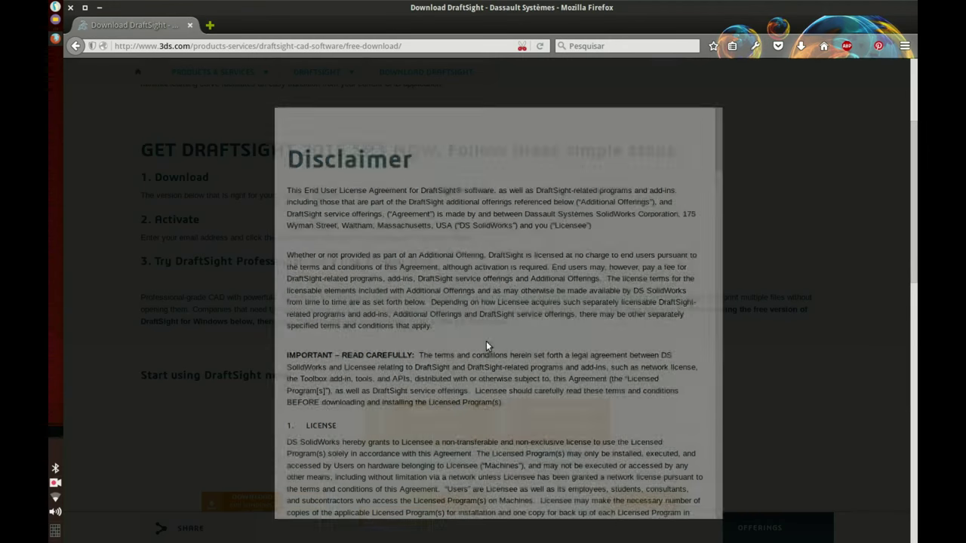
drag(288, 156, 413, 169)
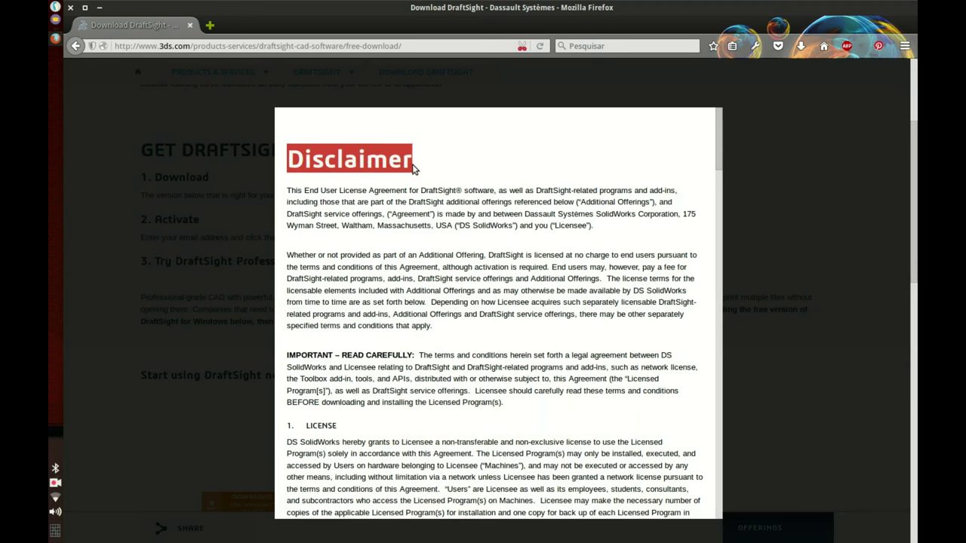
drag(287, 356, 416, 356)
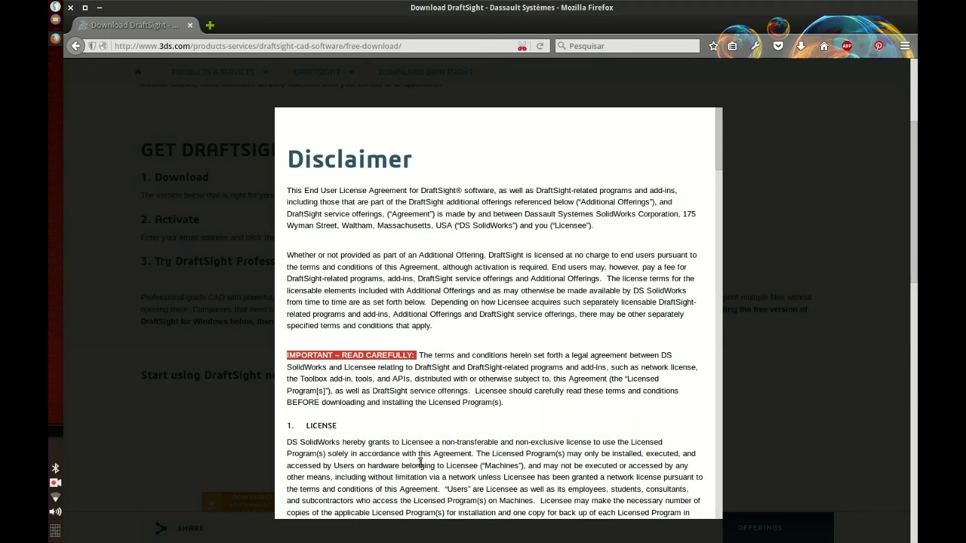
click(434, 354)
drag(711, 162, 710, 322)
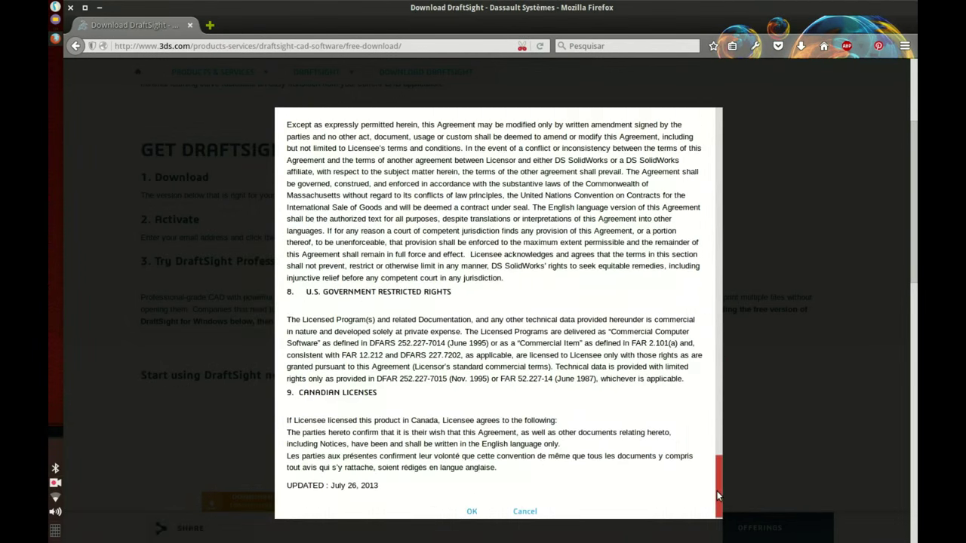
drag(709, 322, 717, 491)
click(474, 503)
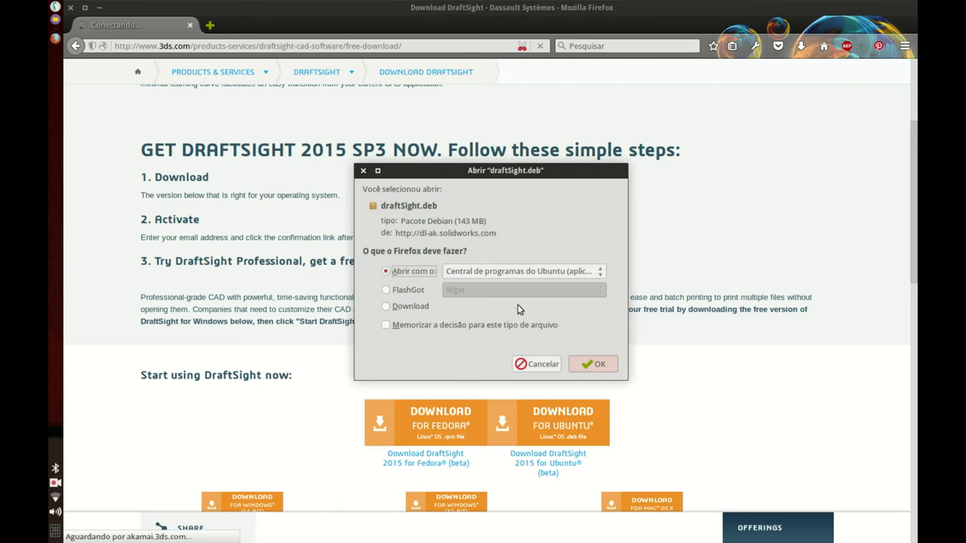
click(598, 366)
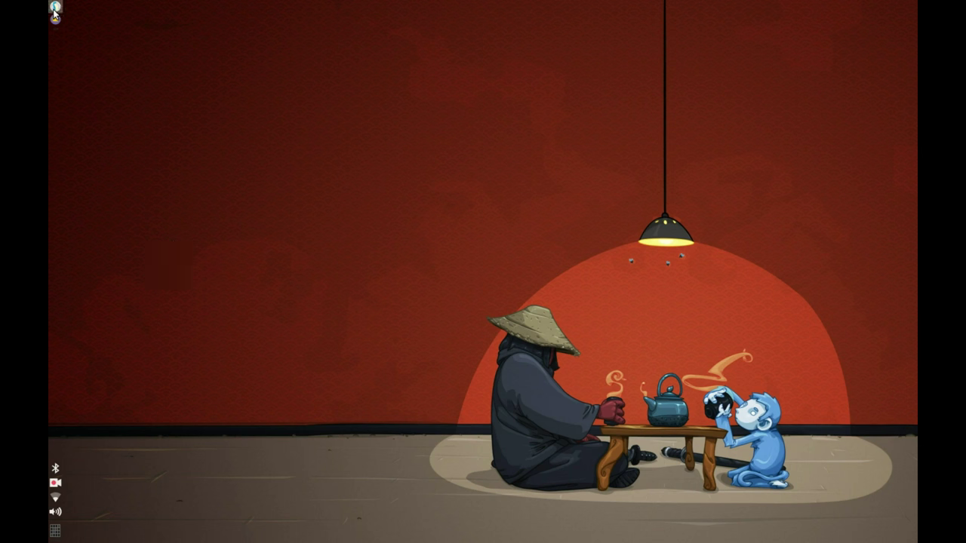
Launch Emulador de terminal and drag its window to the screen centre
click(55, 6)
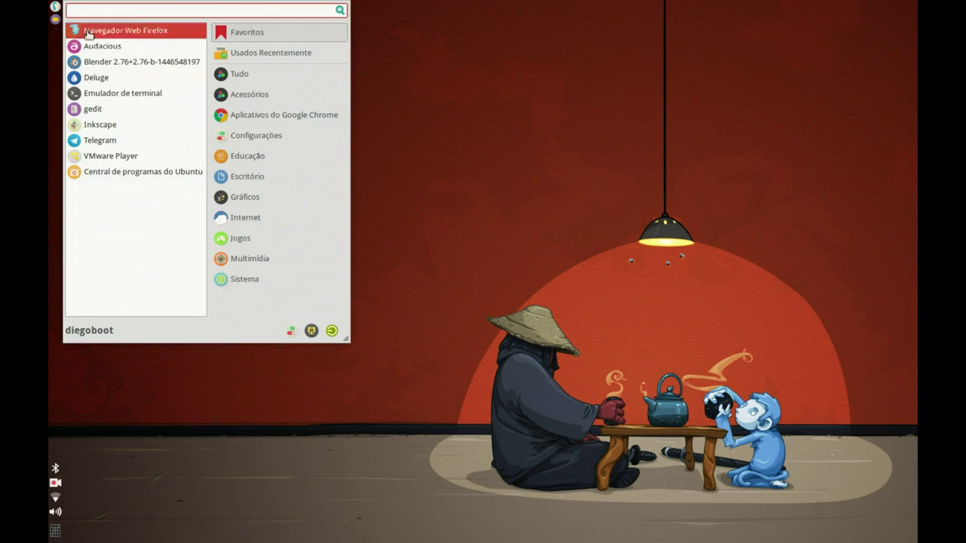
click(164, 93)
drag(264, 9, 419, 134)
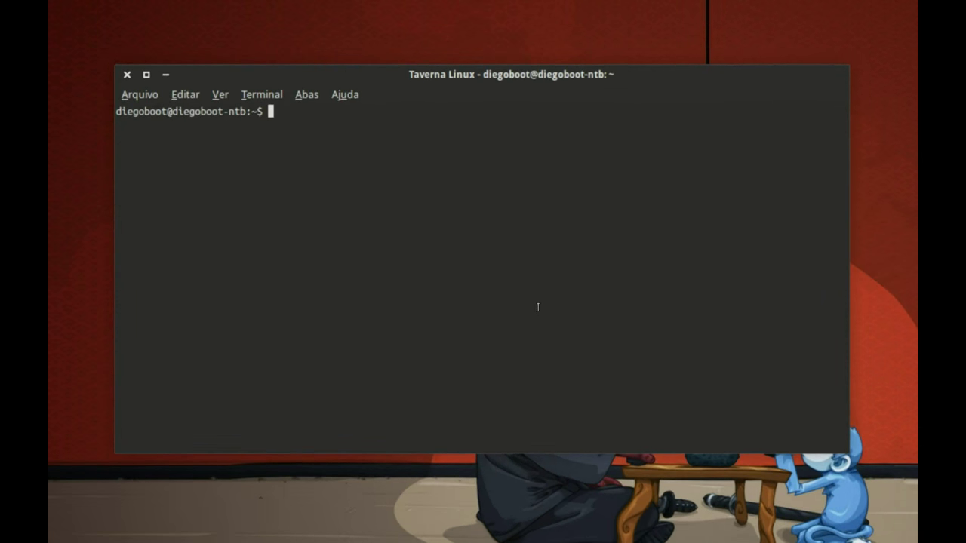
Run wget on the SolidWorks draftSight.deb URL, saving it as draftsight.deb
text(wget http://dl-ak)
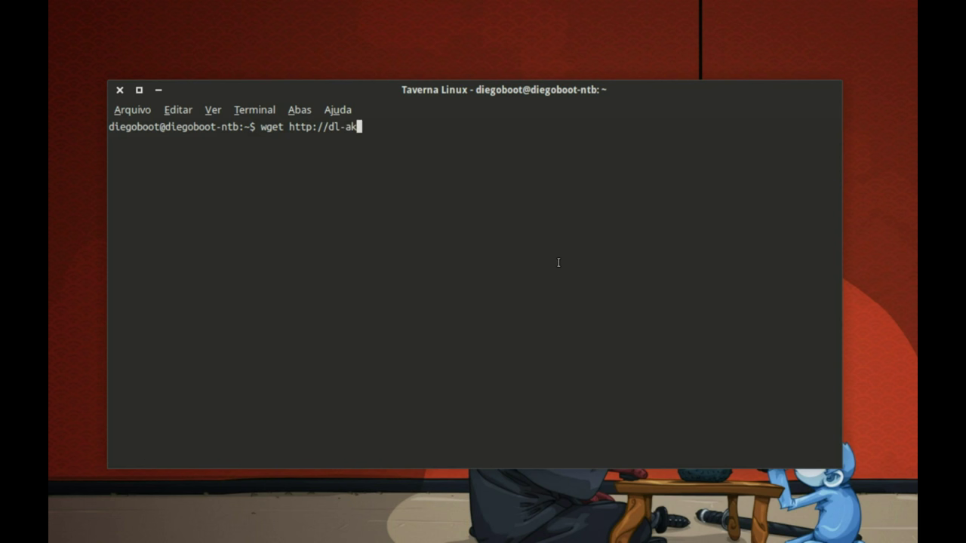
text(solif)
text(works)
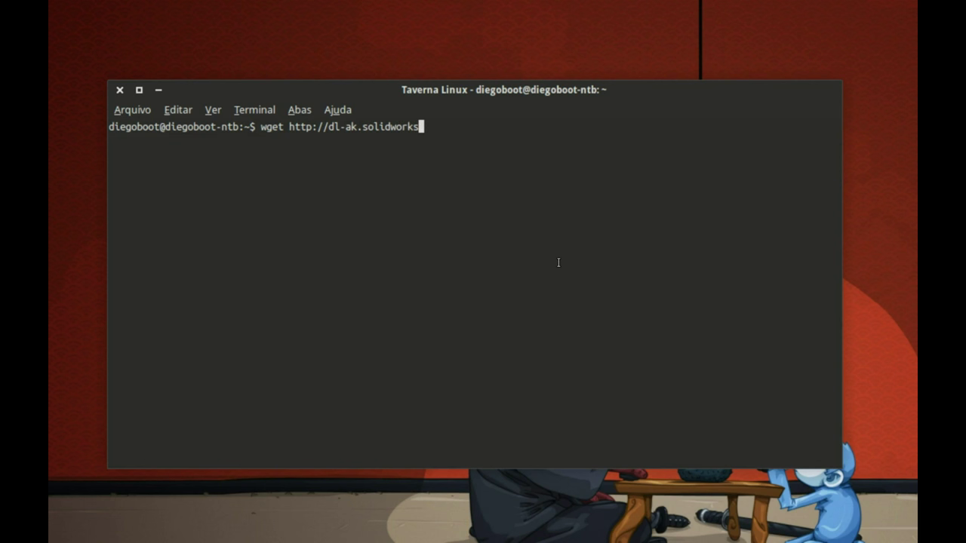
text(.com/nonsecure/draftsight/)
text(R6.3-2)
text(draftSight.deb)
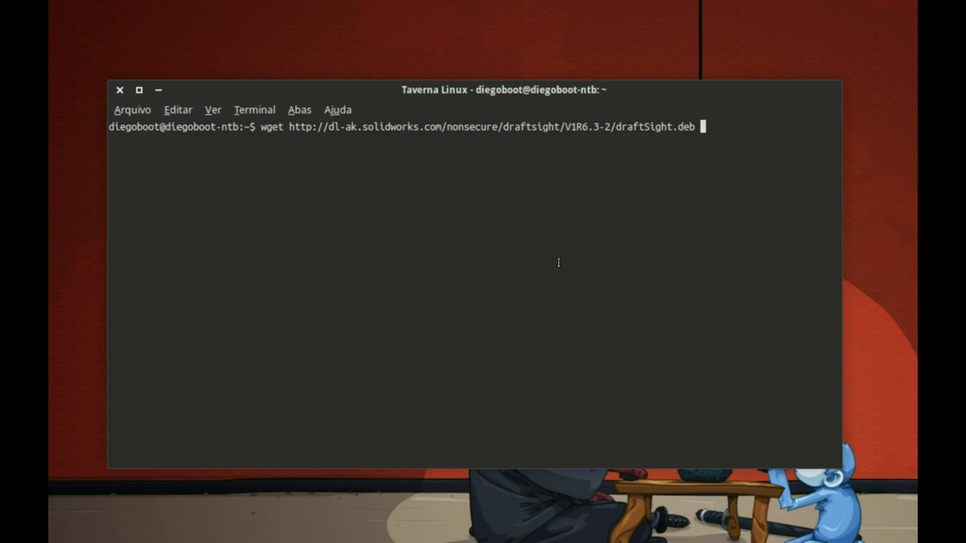
key(BackSpace)
text(-O )
text(draftsight.deb)
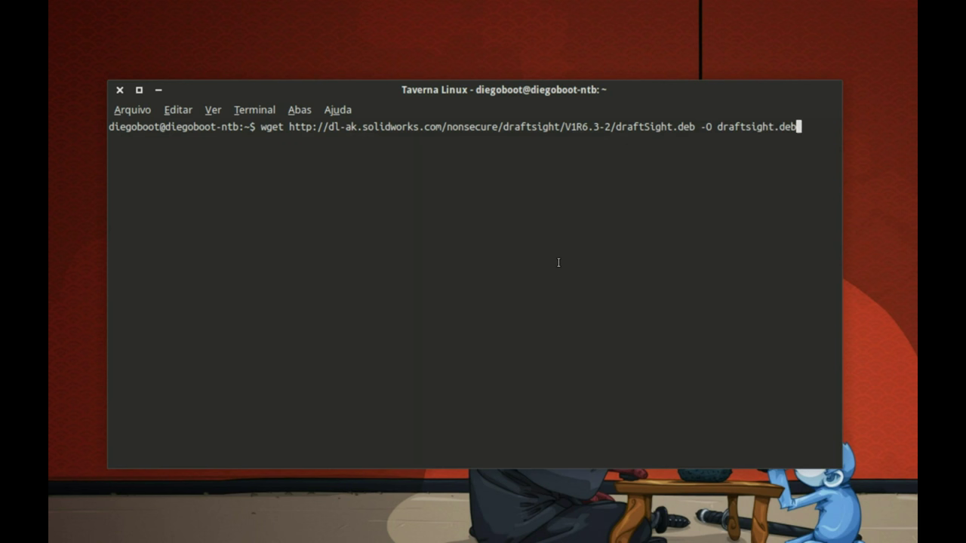
key(Return)
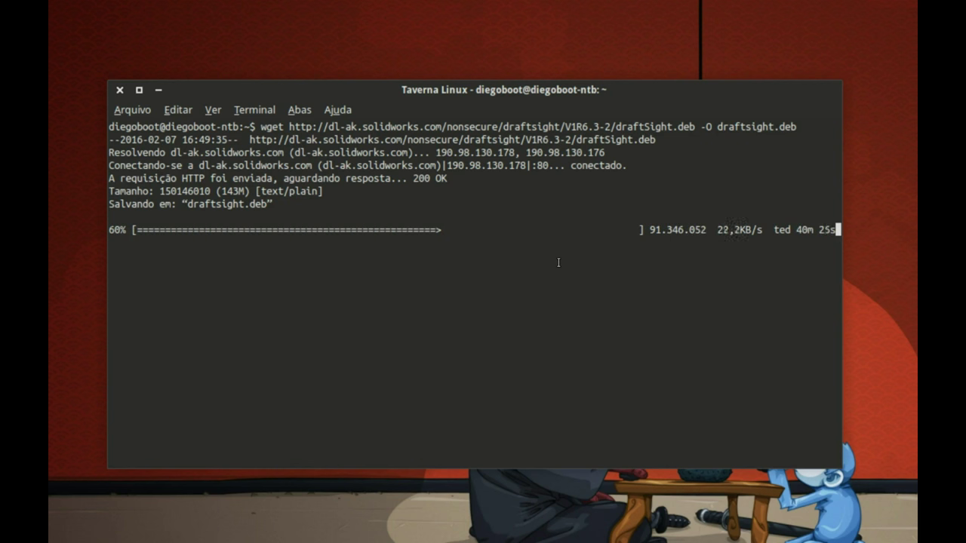
Install the package with sudo dpkg -i draftsight.deb, entering the password and accepting the licence
text(sudo dpkg -i)
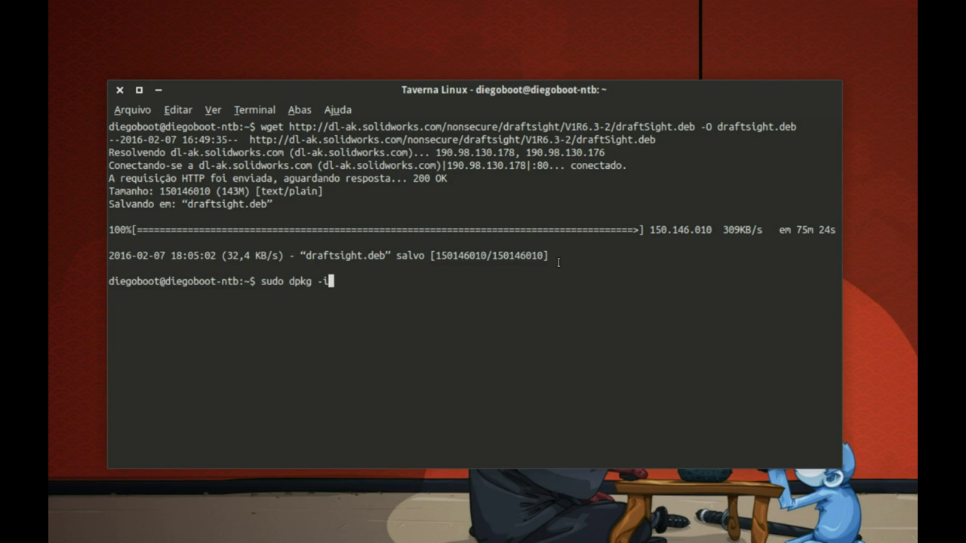
text( draftsight.deb)
key(Return)
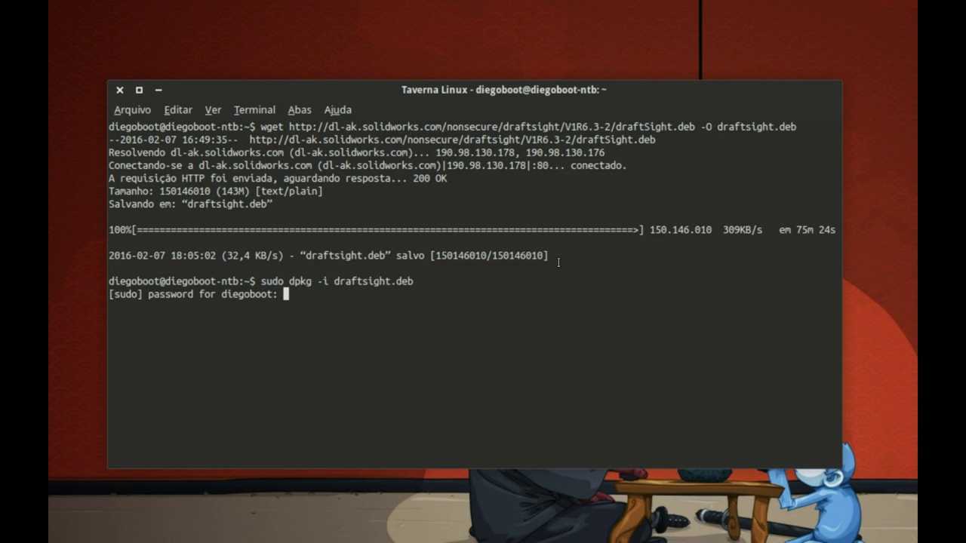
key(Return)
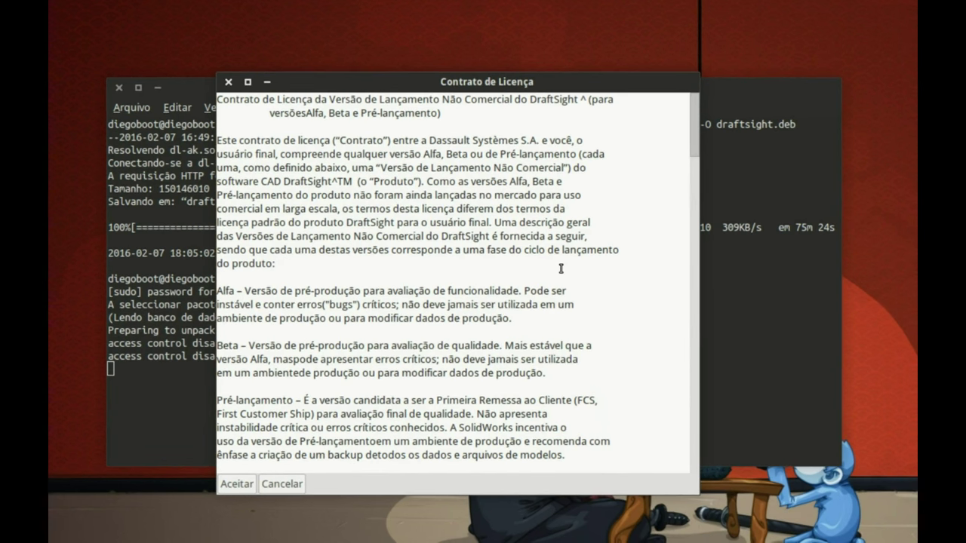
key(Return)
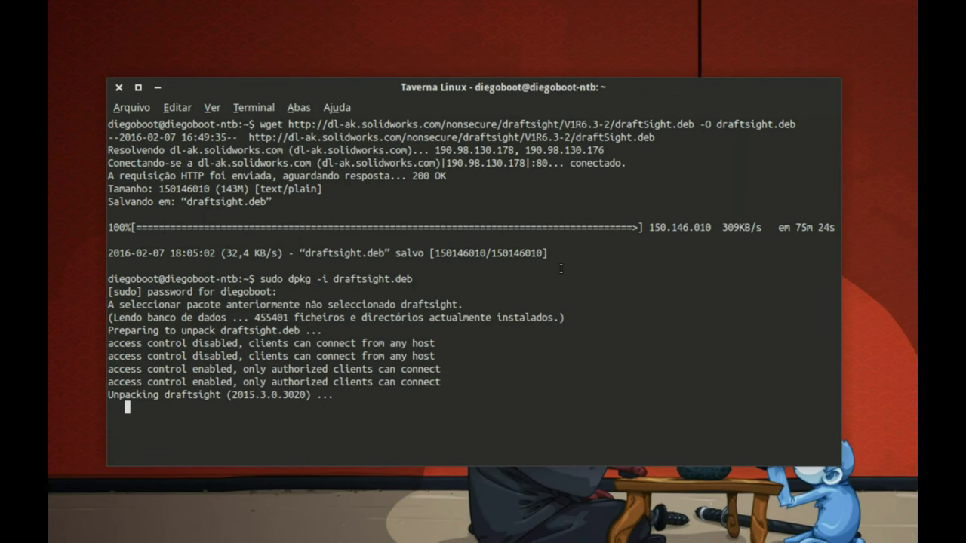
Fix missing dependencies with sudo apt-get install -f
text(sudo apt-get install -f)
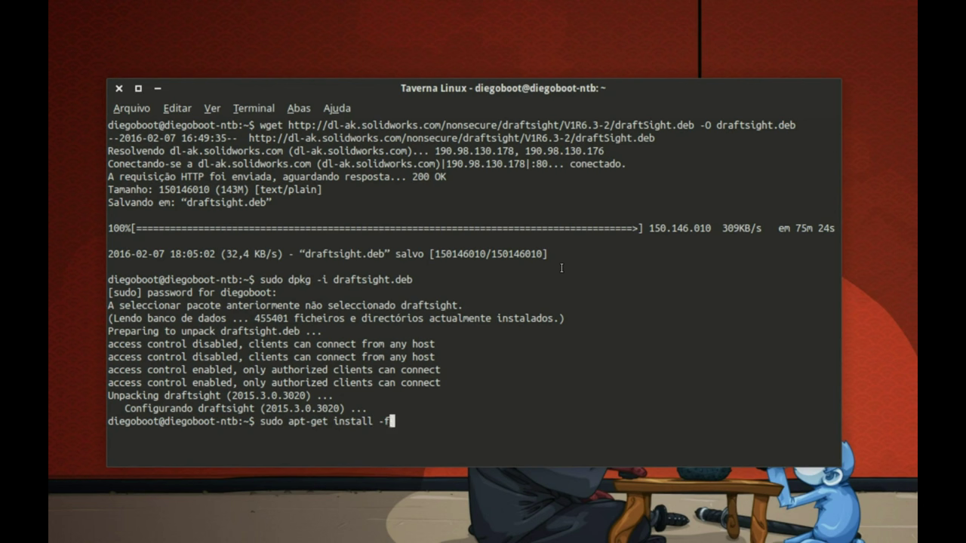
key(Return)
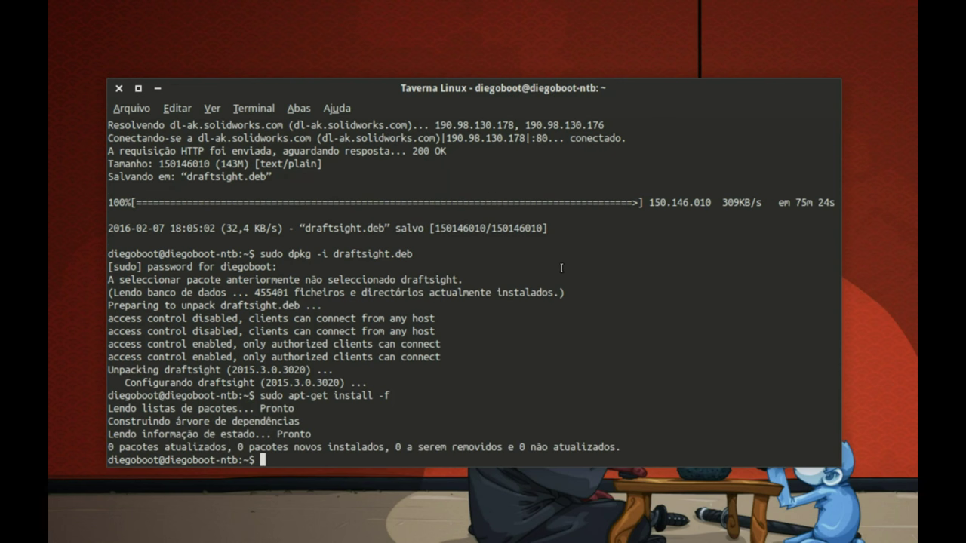
text(exi)
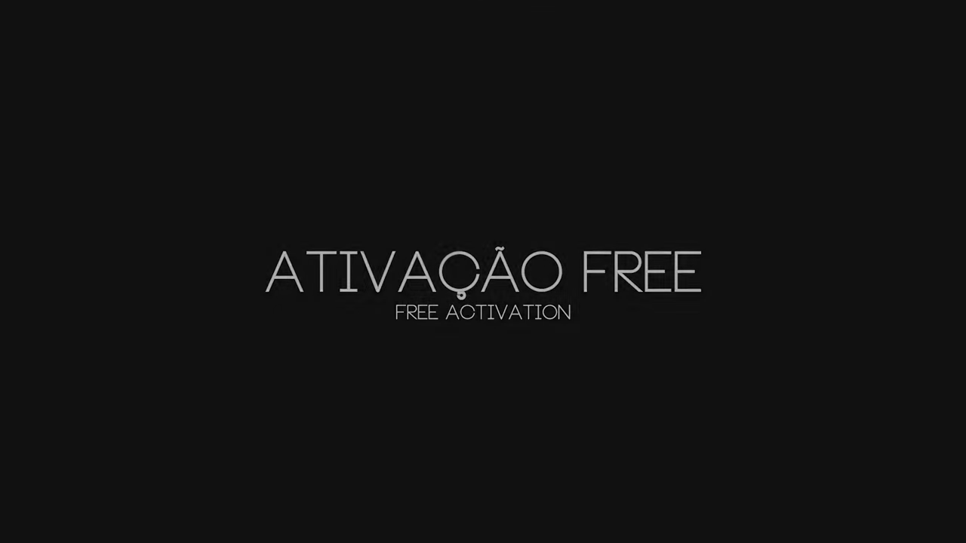
Launch DraftSight from Gráficos, start free activation and enter the account e-mail
key(super)
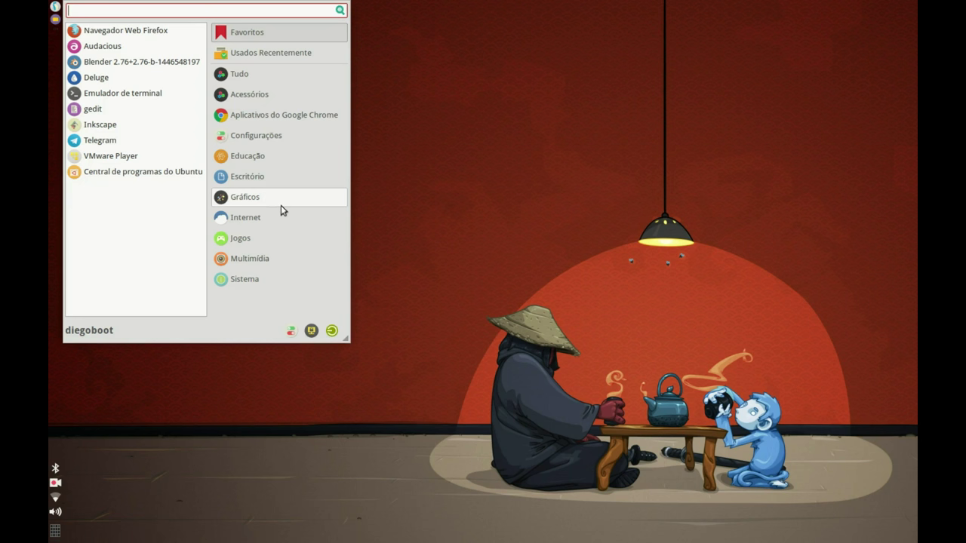
click(281, 206)
click(147, 48)
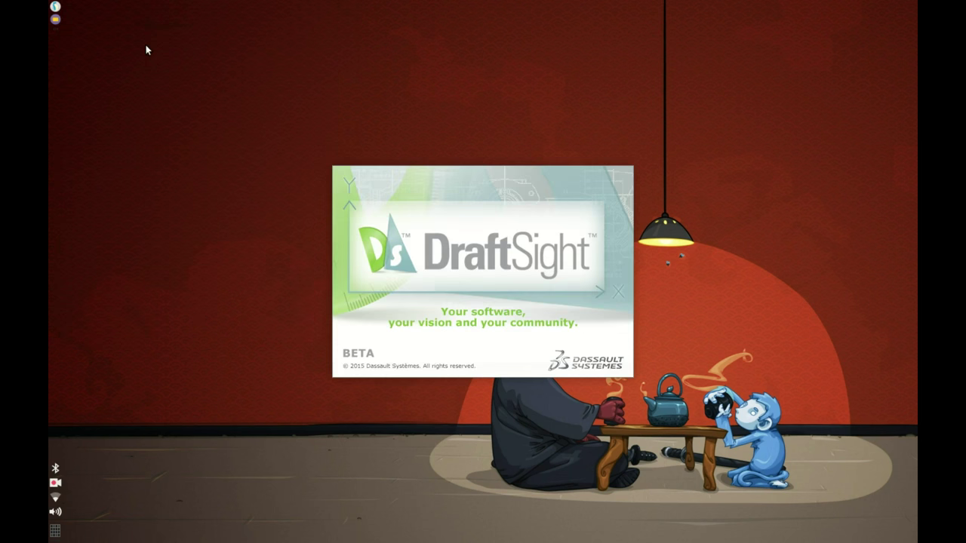
click(555, 323)
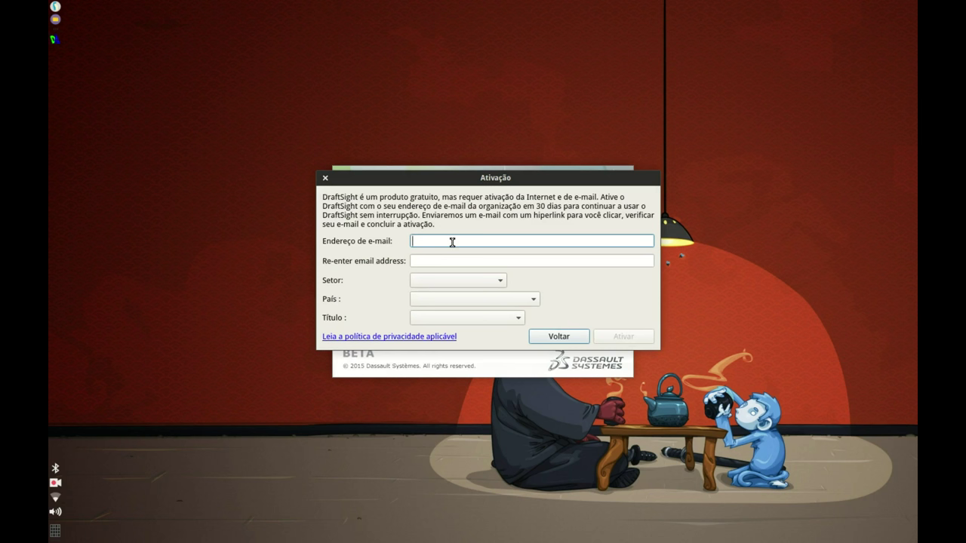
text(taver)
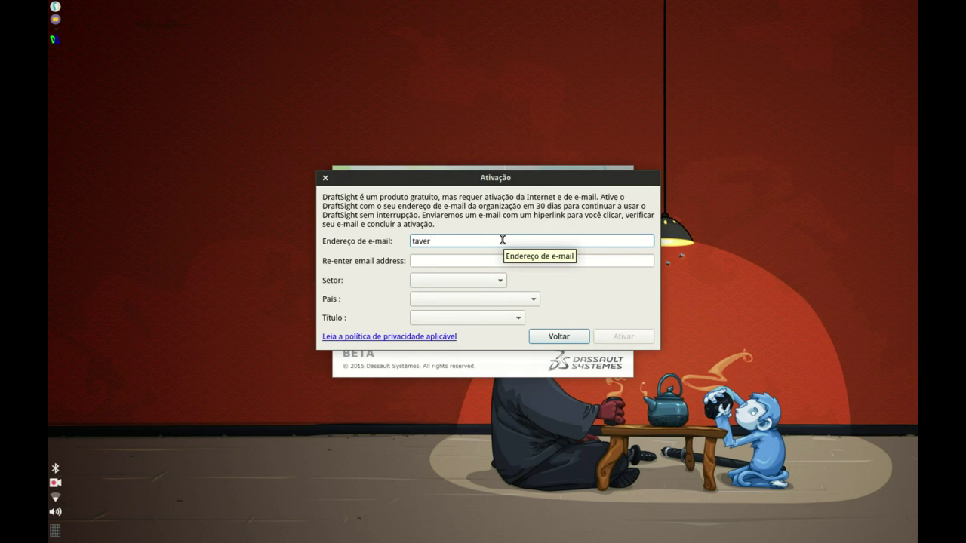
text(.com)
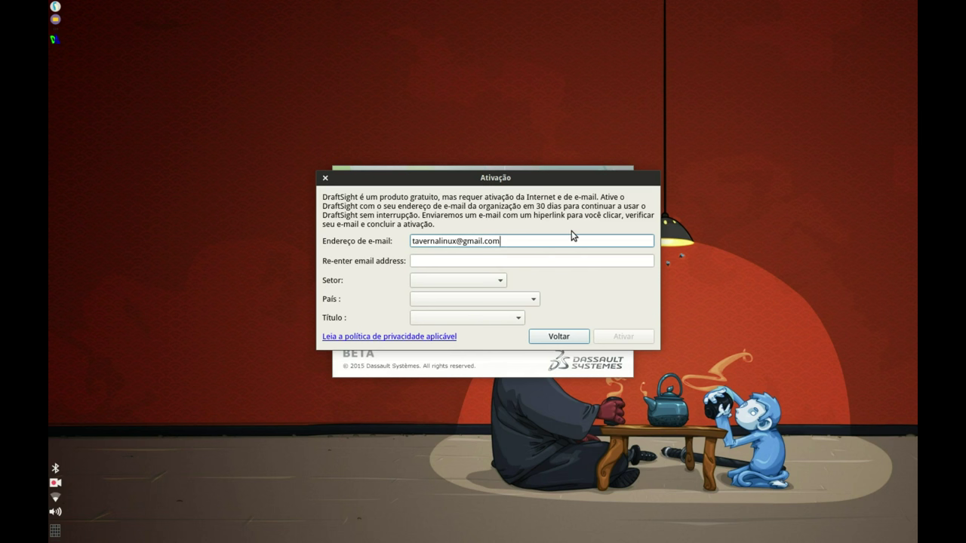
key(Tab)
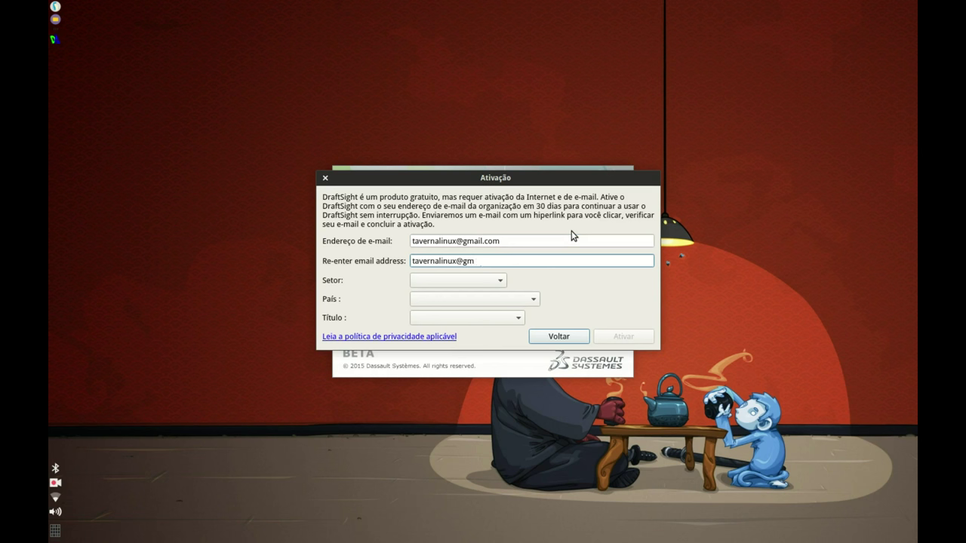
Choose sector Education, country Brazil, title Software Engineer, and submit the activation
click(495, 279)
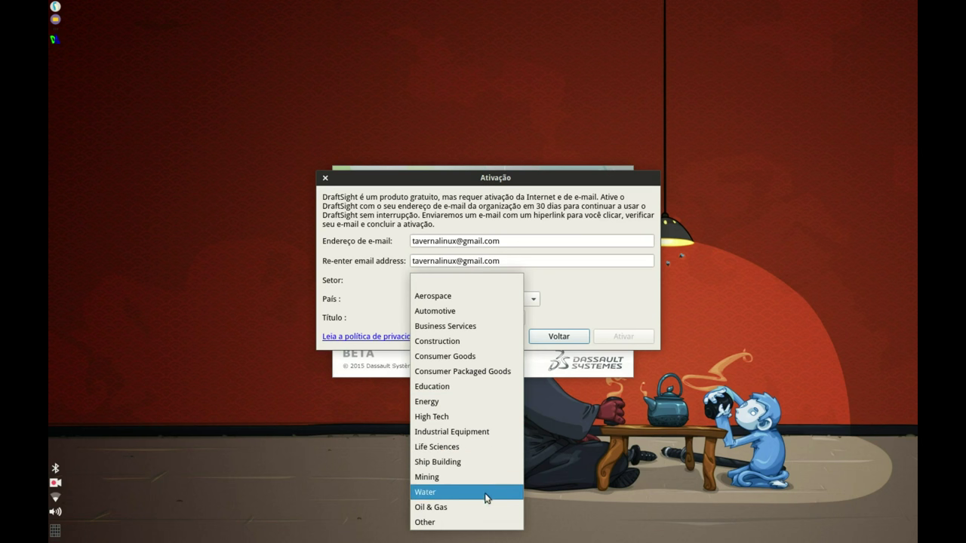
click(464, 386)
click(479, 298)
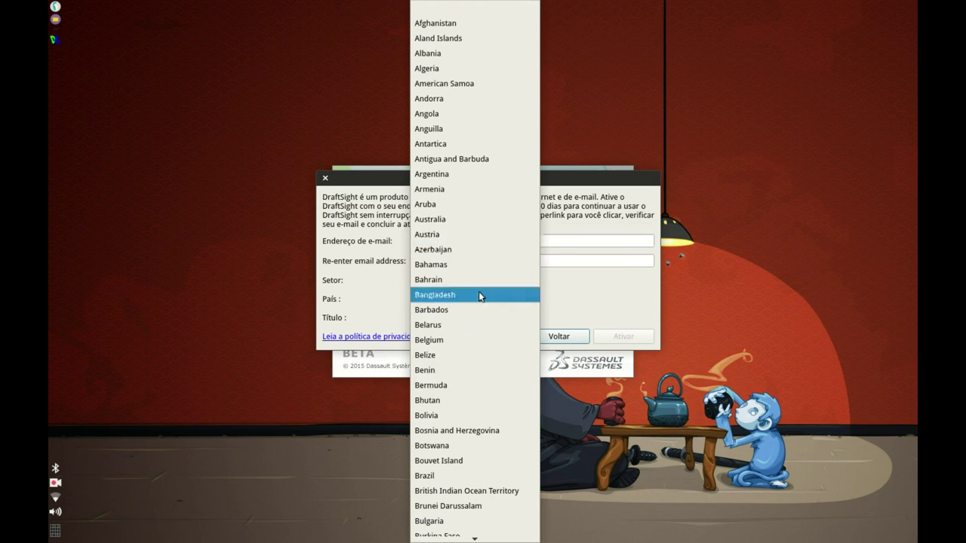
click(477, 475)
click(495, 318)
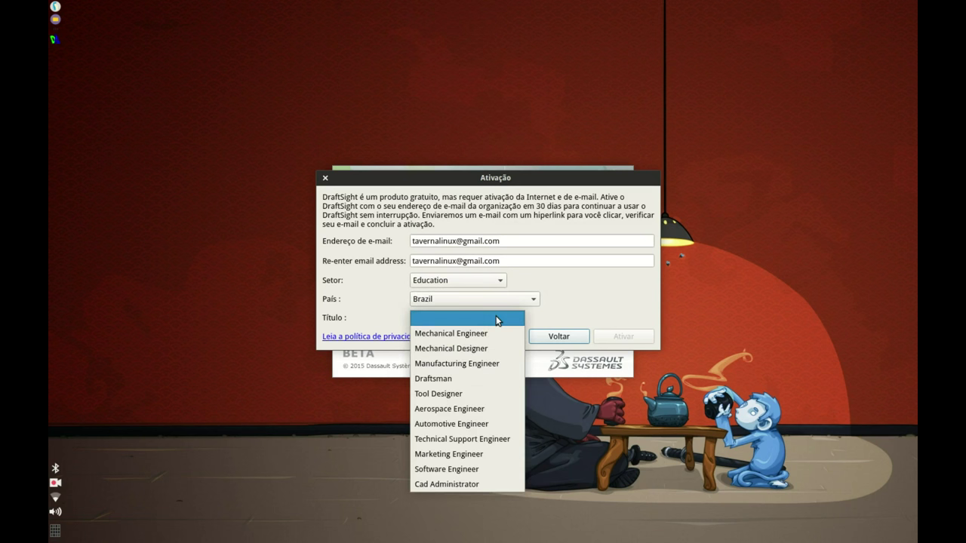
click(493, 469)
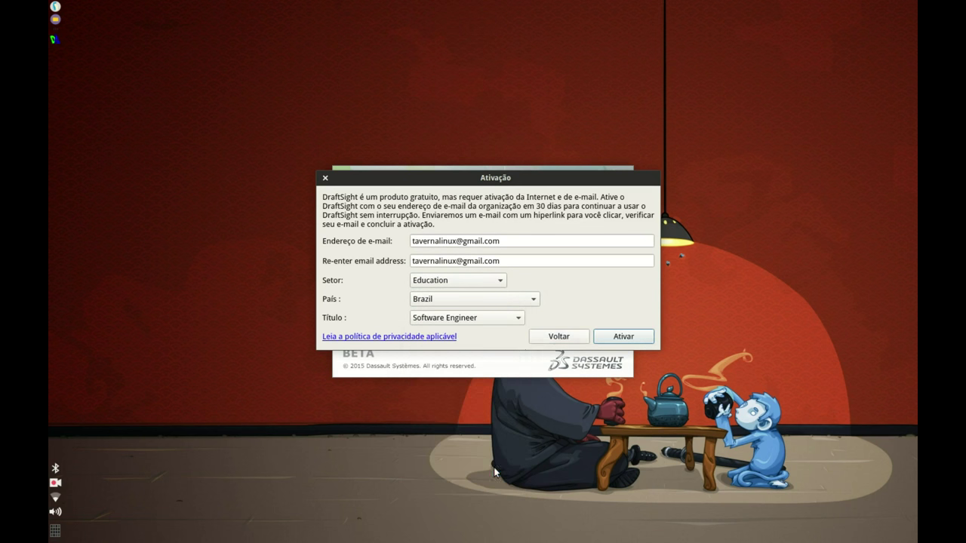
click(633, 339)
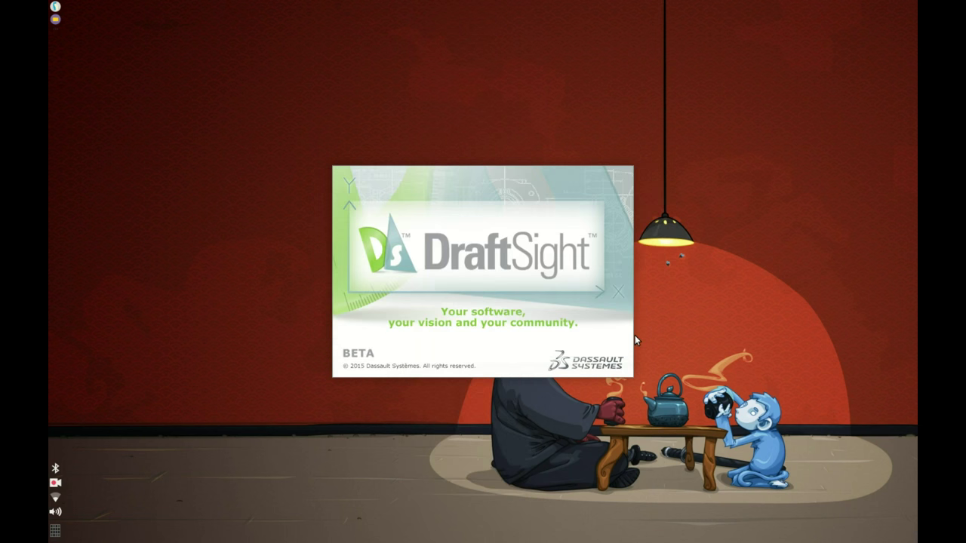
Acknowledge the e-mail notice, accept the licence and dismiss the performance report prompt
click(573, 337)
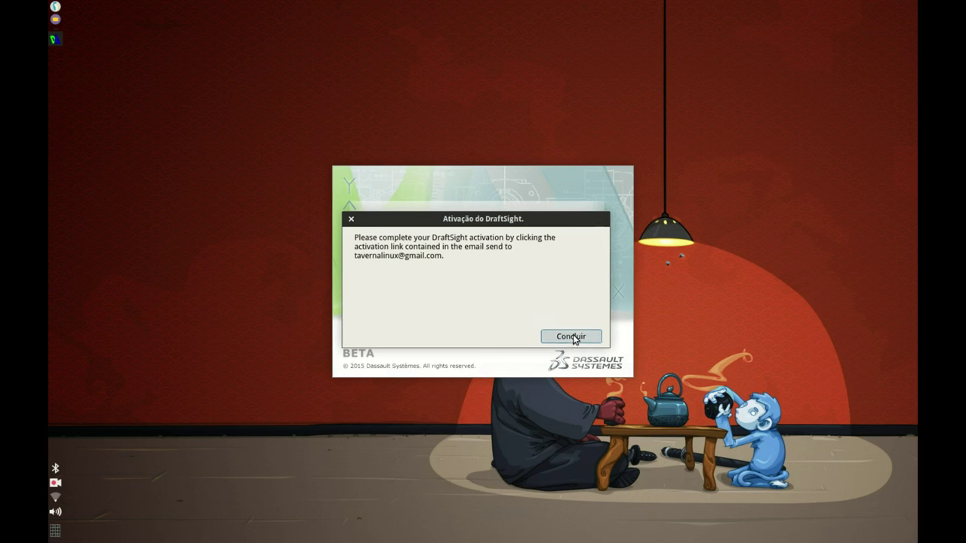
click(546, 402)
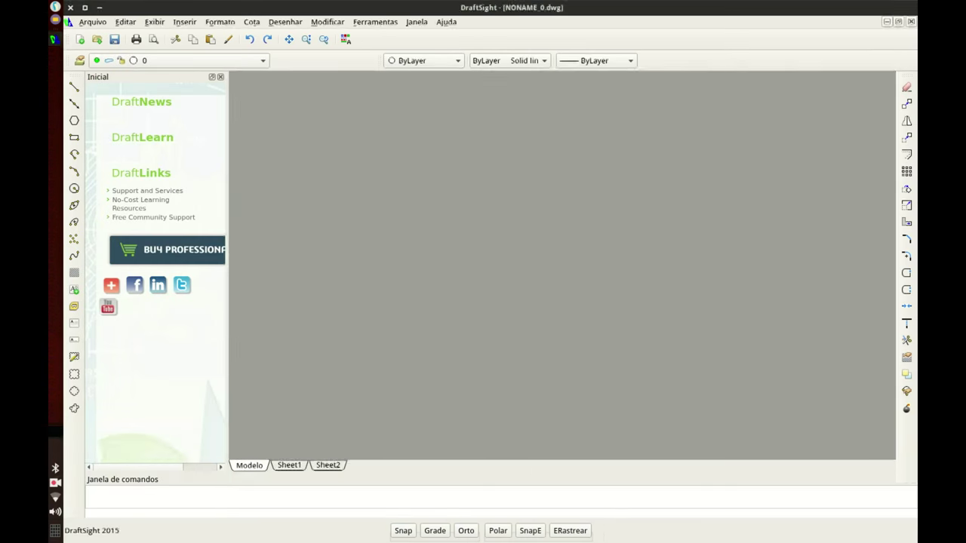
click(501, 339)
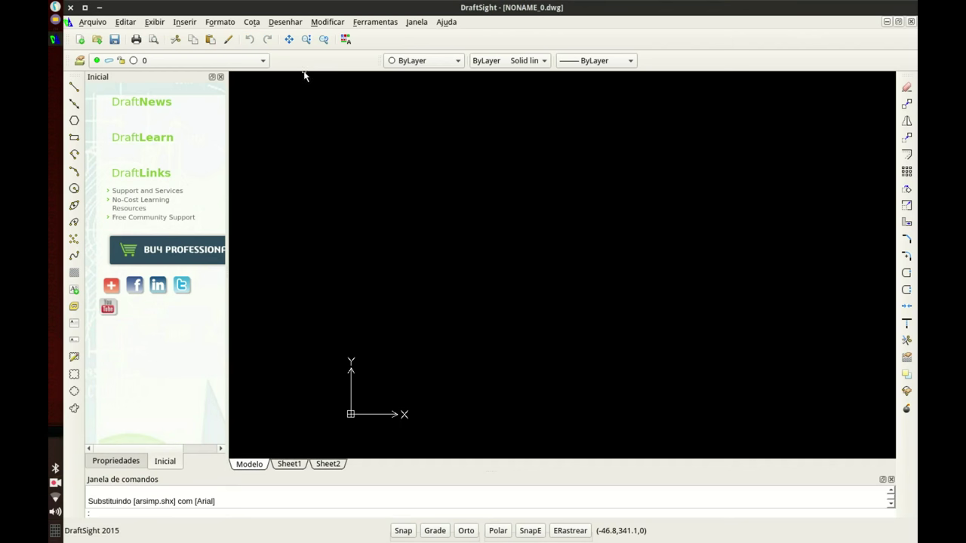
View DraftSight's About information in Ajuda, then close it
click(447, 23)
click(469, 67)
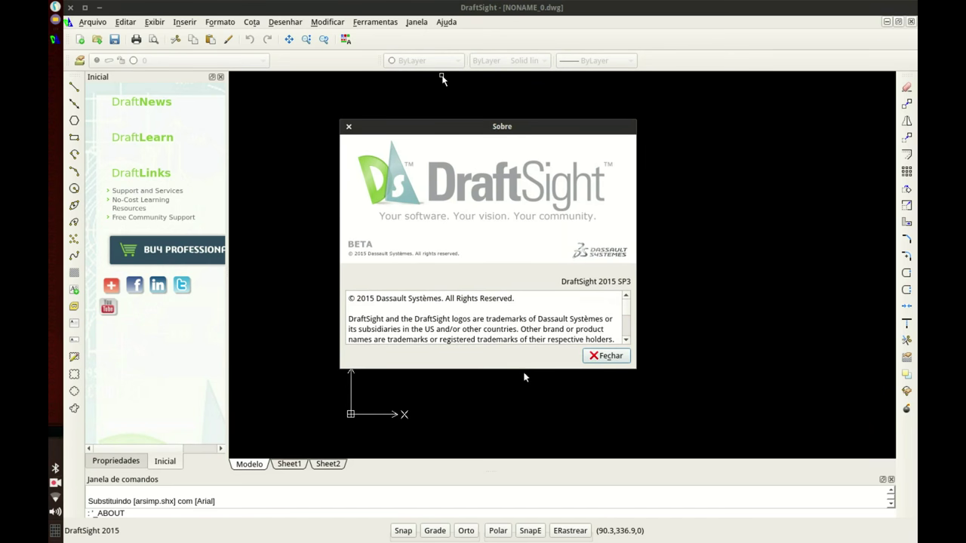
drag(524, 364, 524, 390)
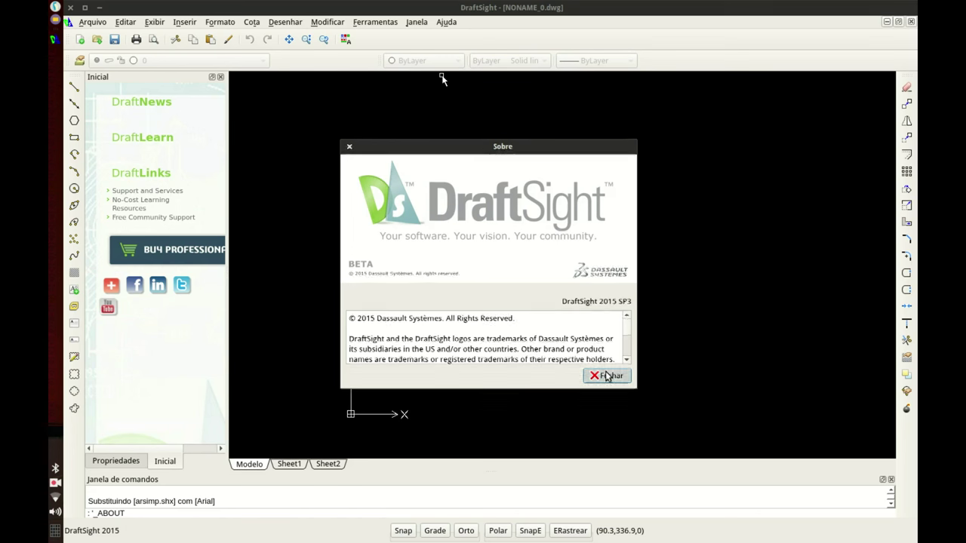
click(608, 376)
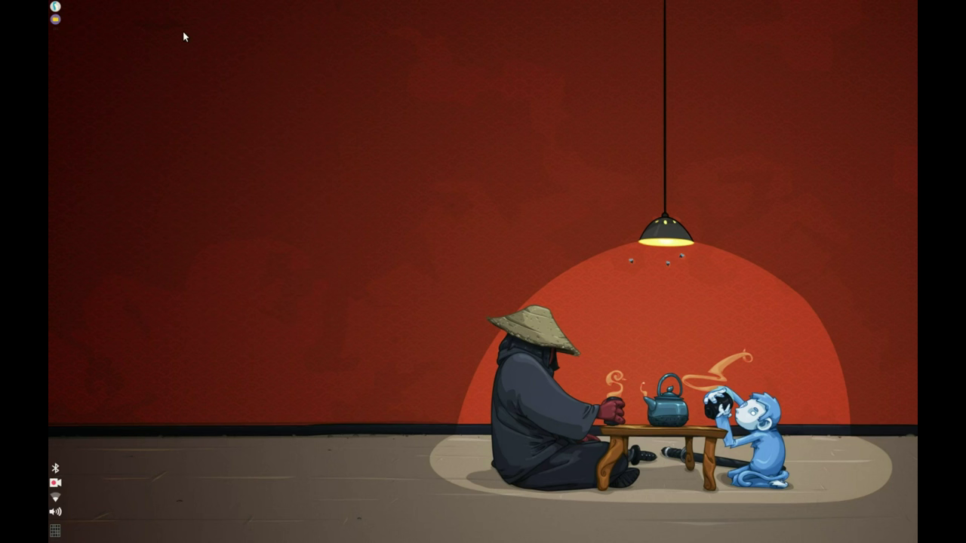
Open gmail.com in Firefox and sign in with the account password
click(182, 31)
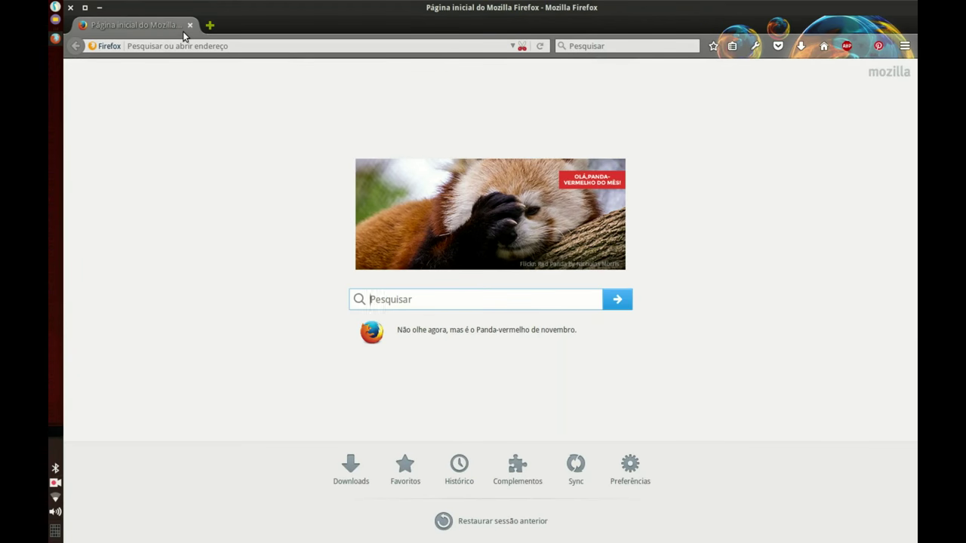
click(154, 45)
text(gmail.com)
key(Return)
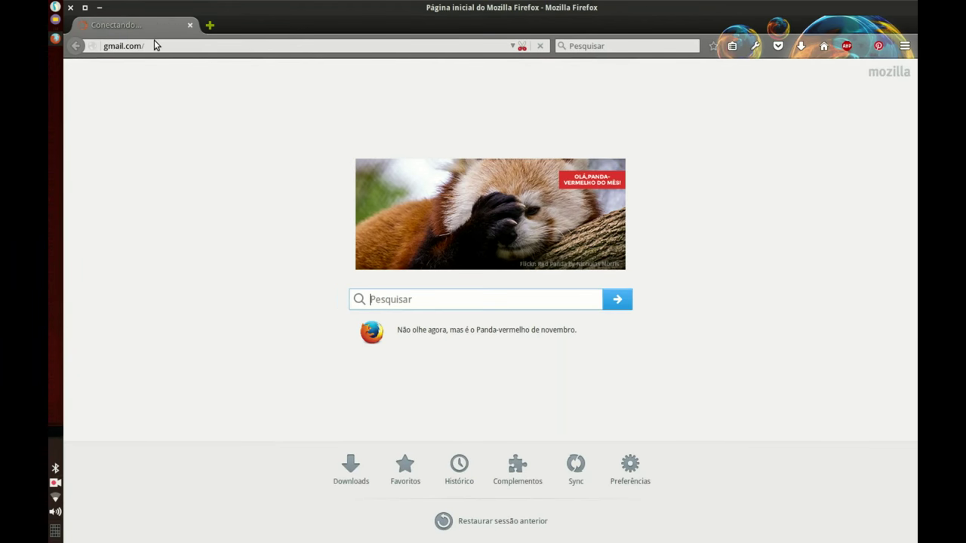
text(t)
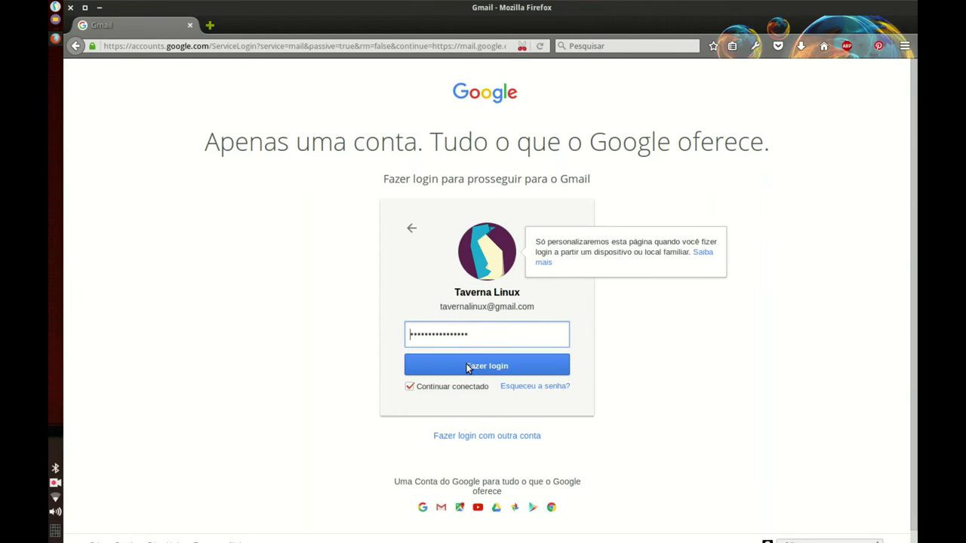
click(468, 368)
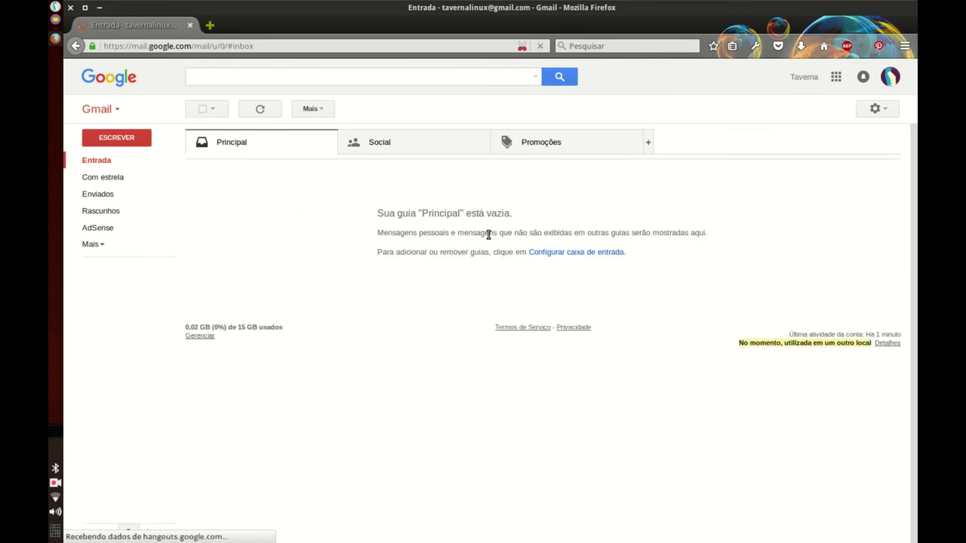
Open the DraftSight Activation email under Promoções and follow its activation link
click(539, 143)
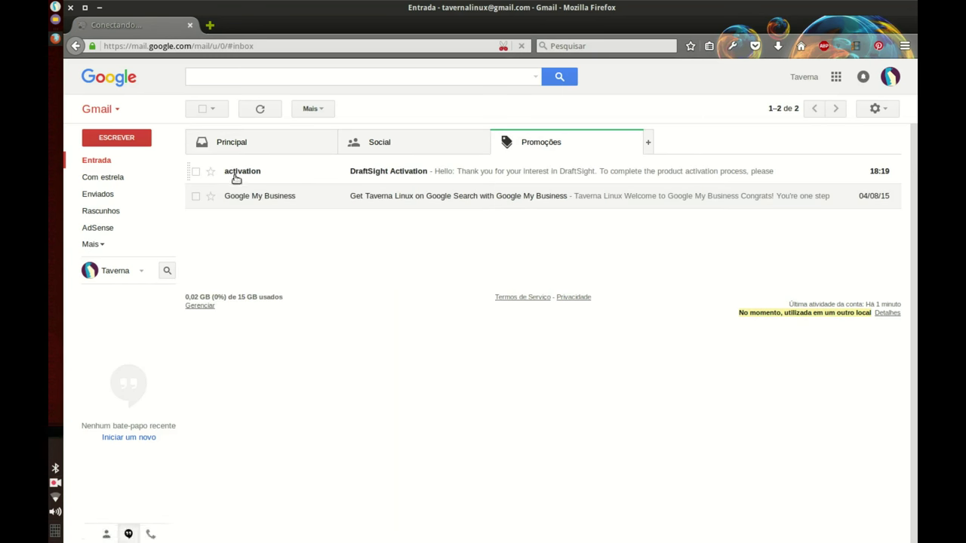
click(386, 172)
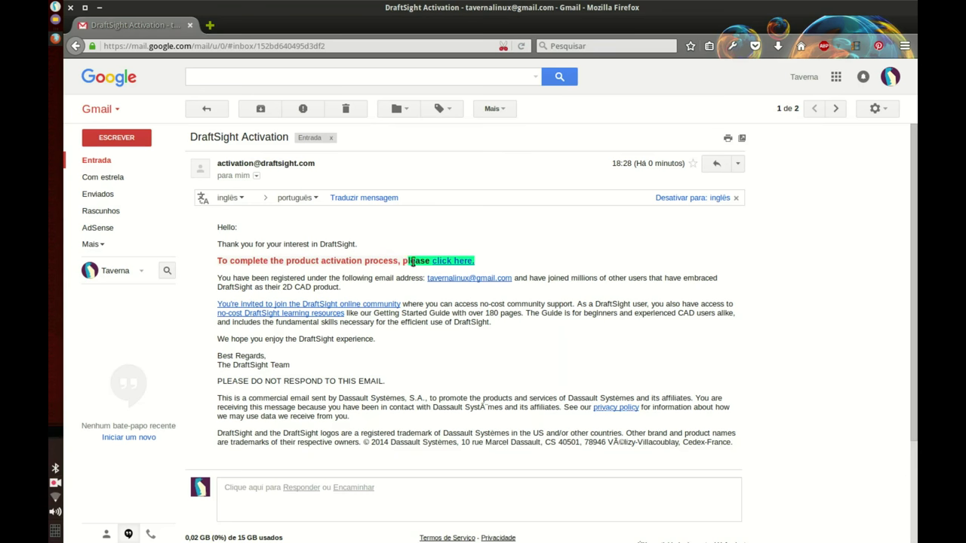
click(453, 260)
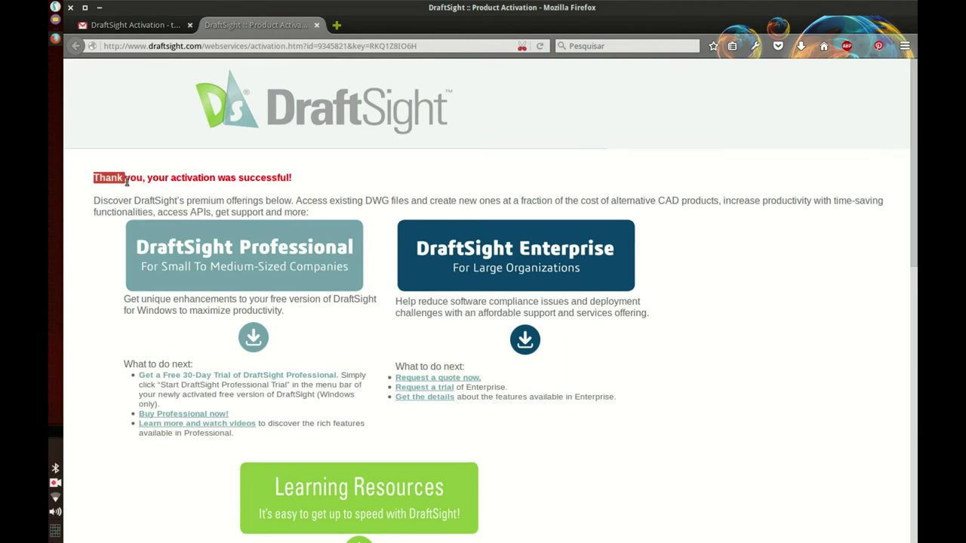
drag(127, 181, 294, 183)
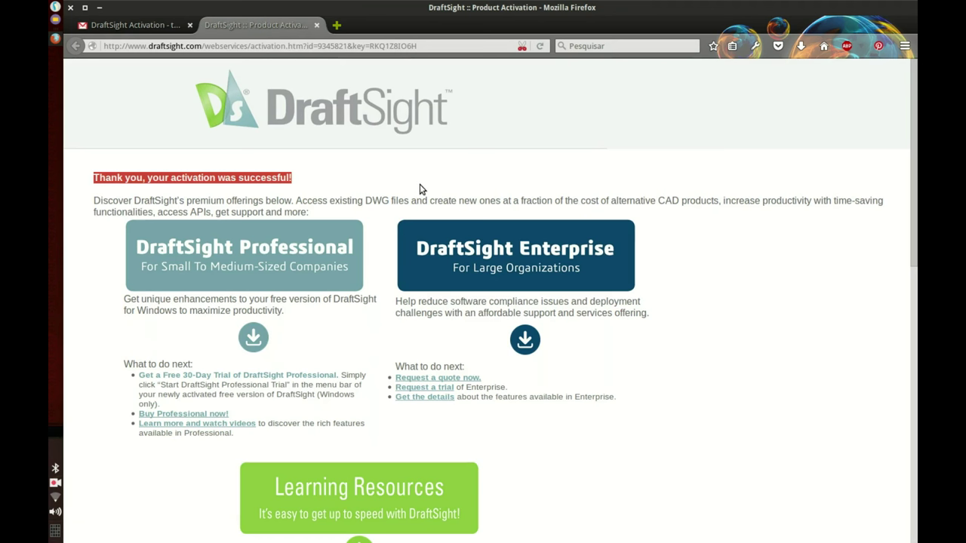